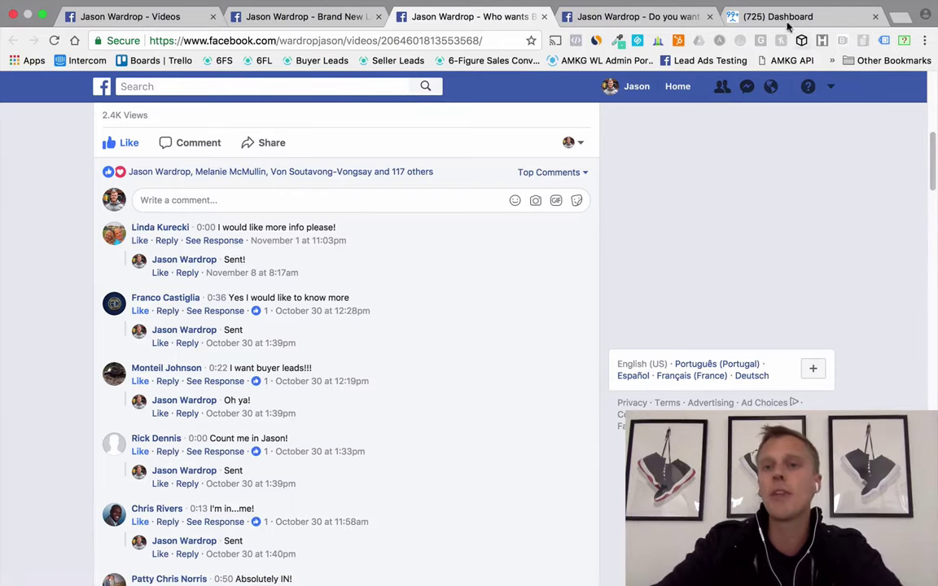
- Review the drip email campaigns video post on Facebook, including its description, comments and the replies to commenters
left_click(628, 17)
scroll(100, 326, "down", 3)
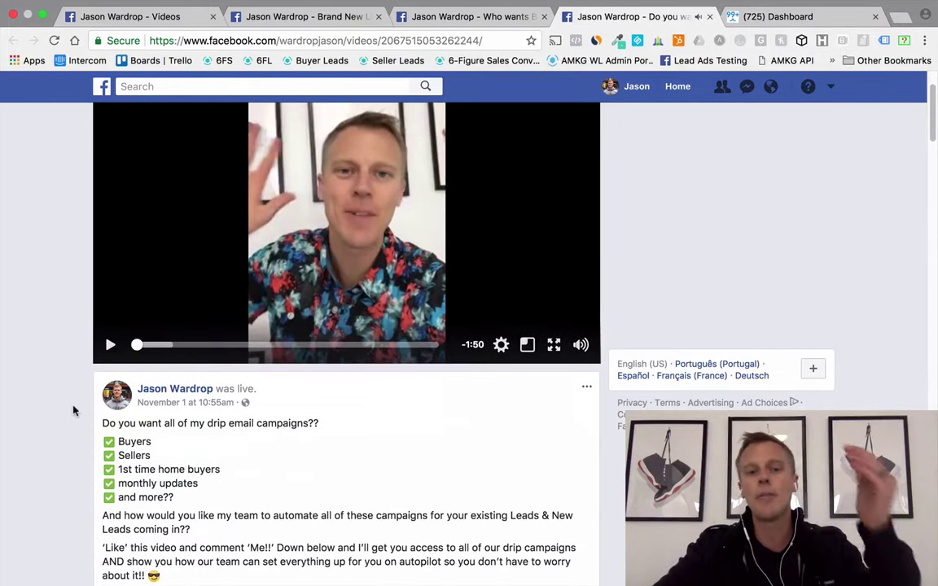
scroll(69, 367, "down", 5)
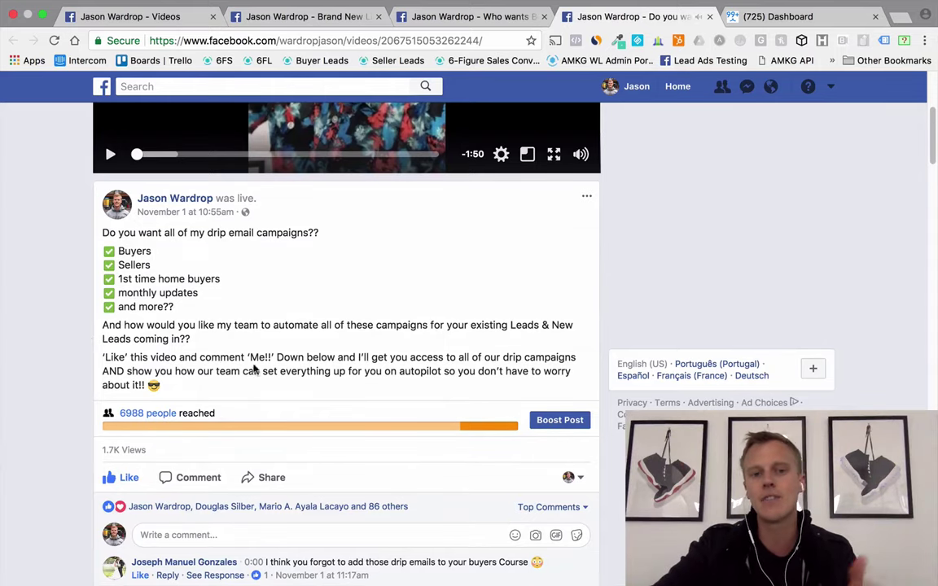
scroll(130, 410, "down", 5)
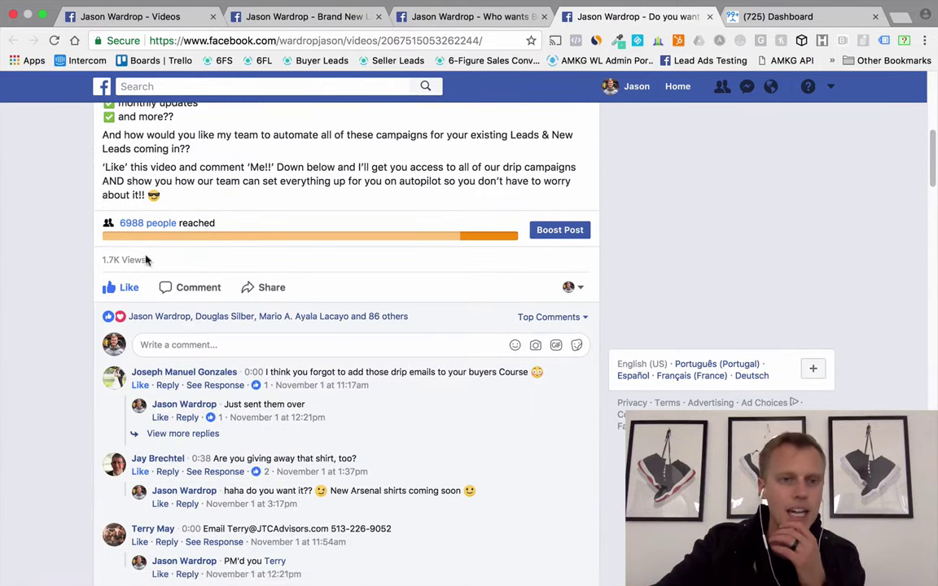
scroll(89, 307, "down", 15)
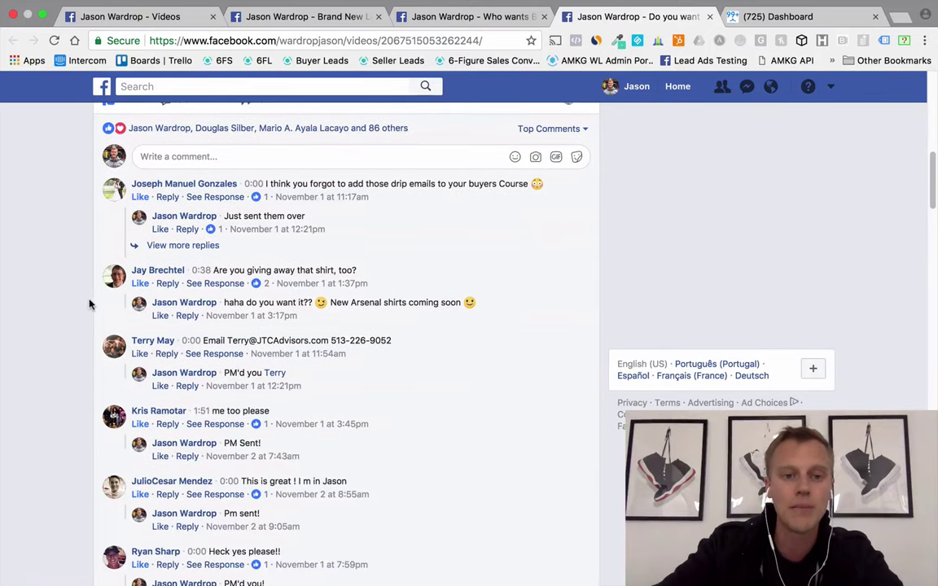
scroll(90, 303, "down", 5)
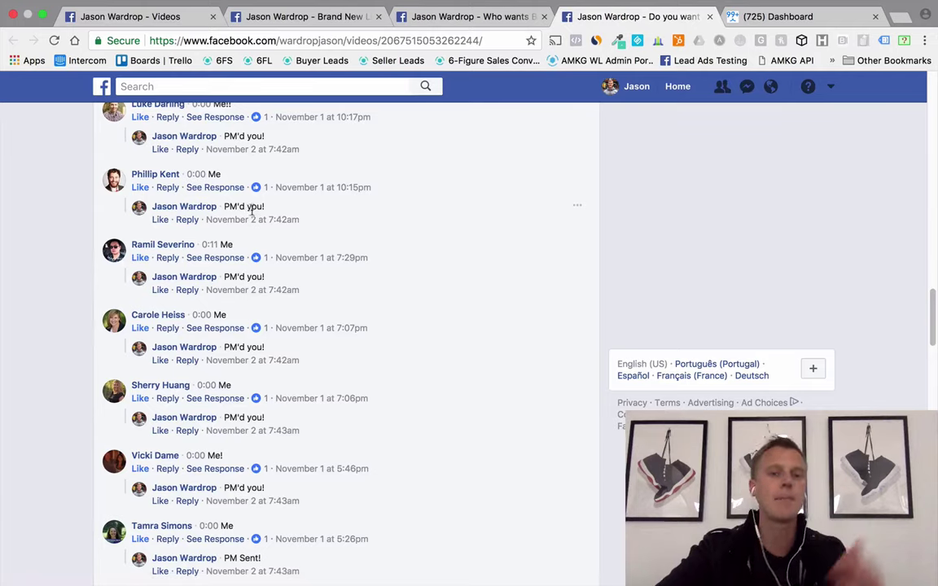
scroll(232, 311, "down", 12)
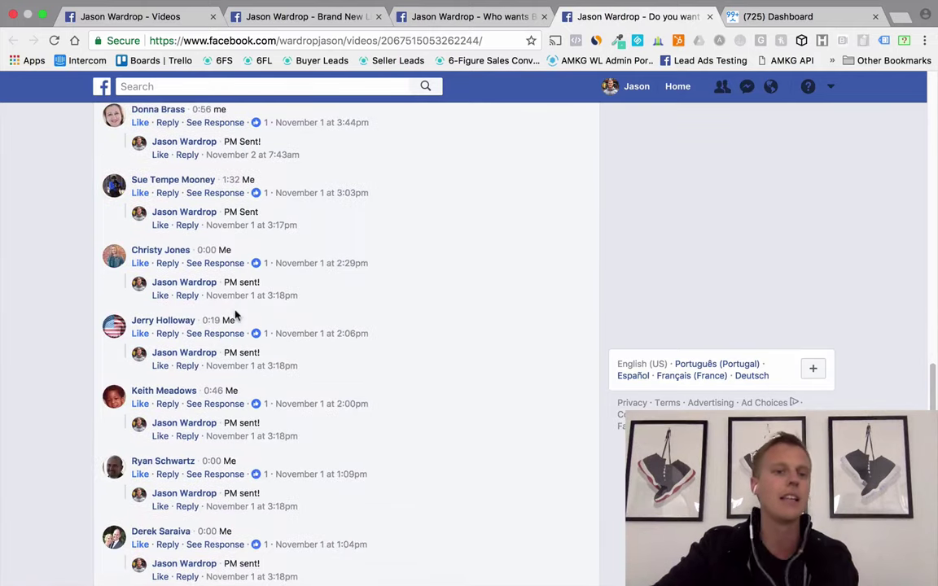
scroll(235, 316, "down", 20)
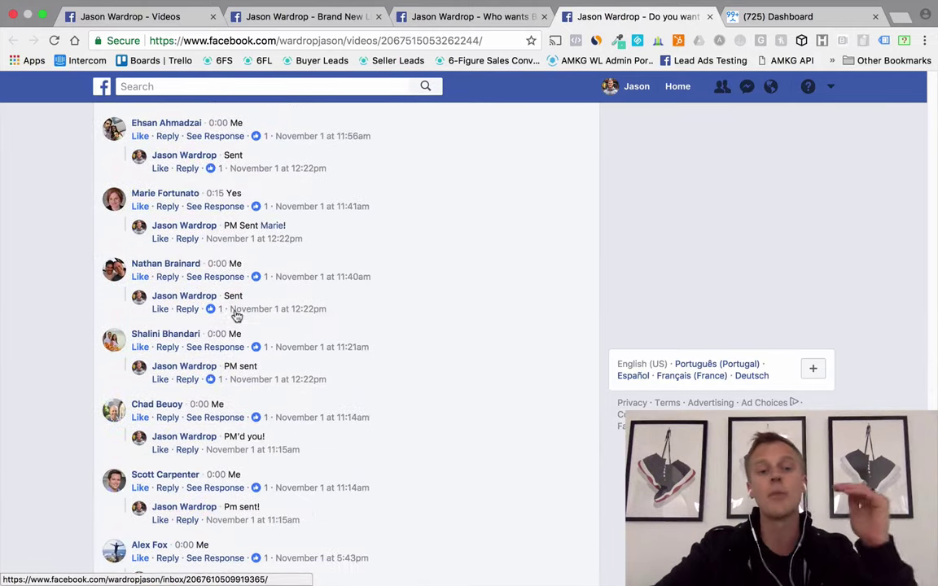
scroll(236, 316, "down", 5)
- Switch to ManyChat and create a new growth tool of the Facebook Comments type
left_click(774, 17)
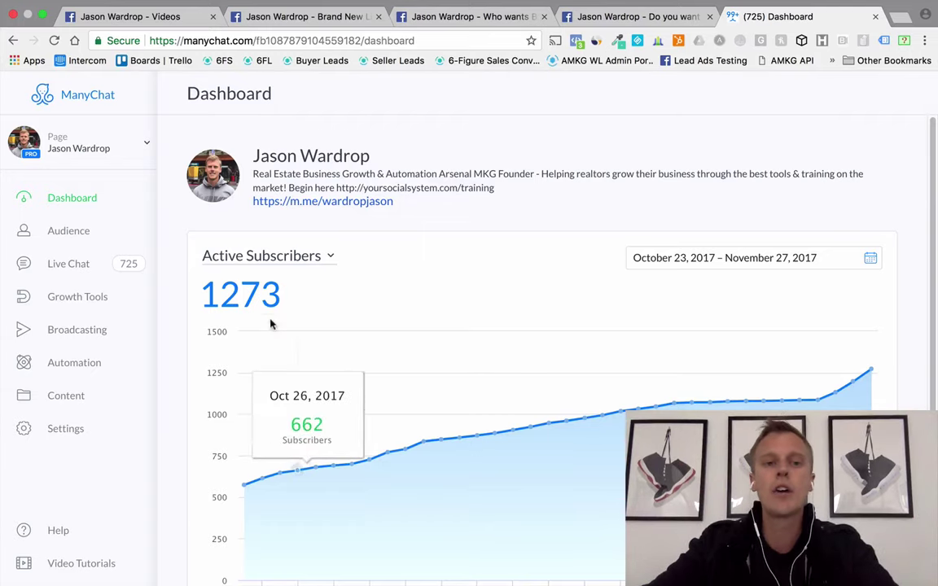
left_click(60, 300)
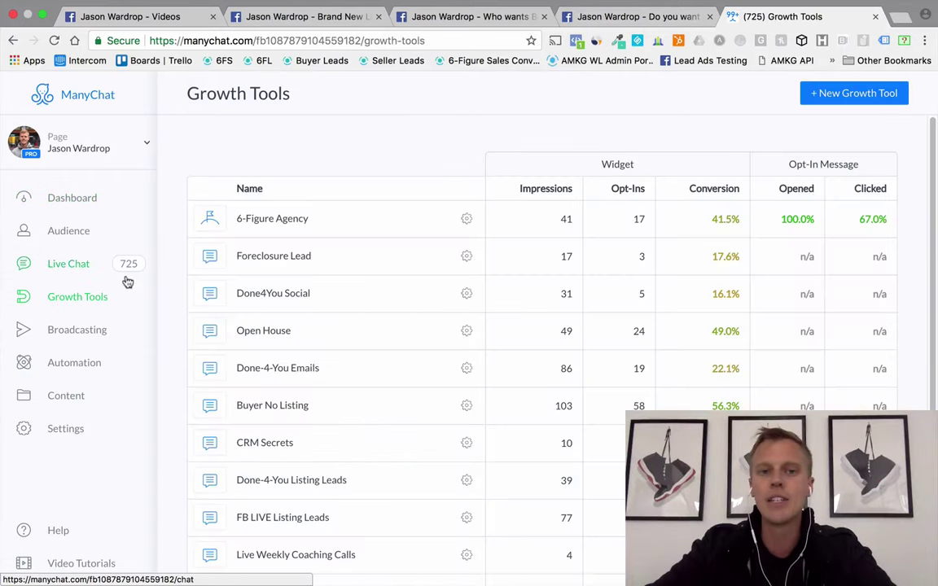
left_click(843, 94)
scroll(274, 222, "down", 2)
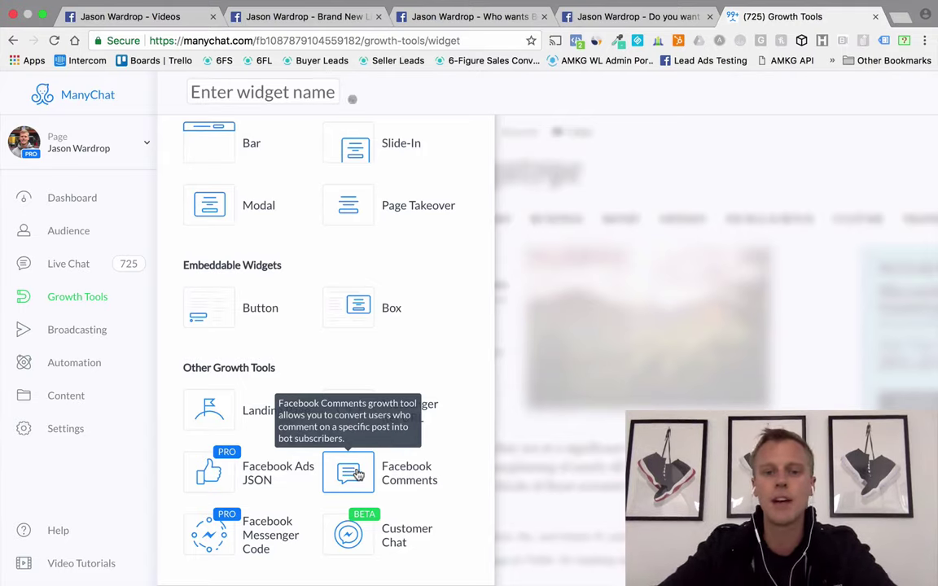
left_click(356, 474)
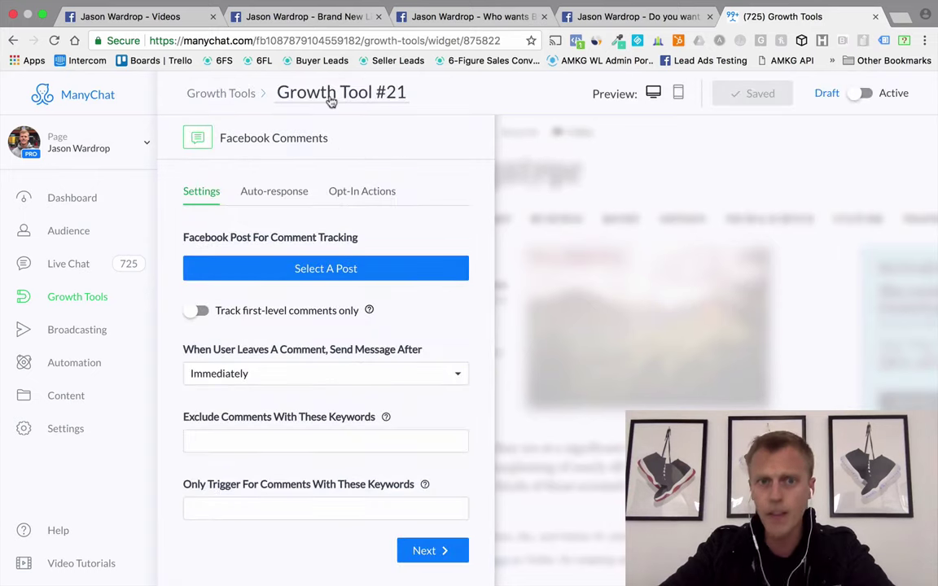
- Rename the new growth tool as "Test Demo..."
left_click(331, 96)
key("super+a")
type("Tes")
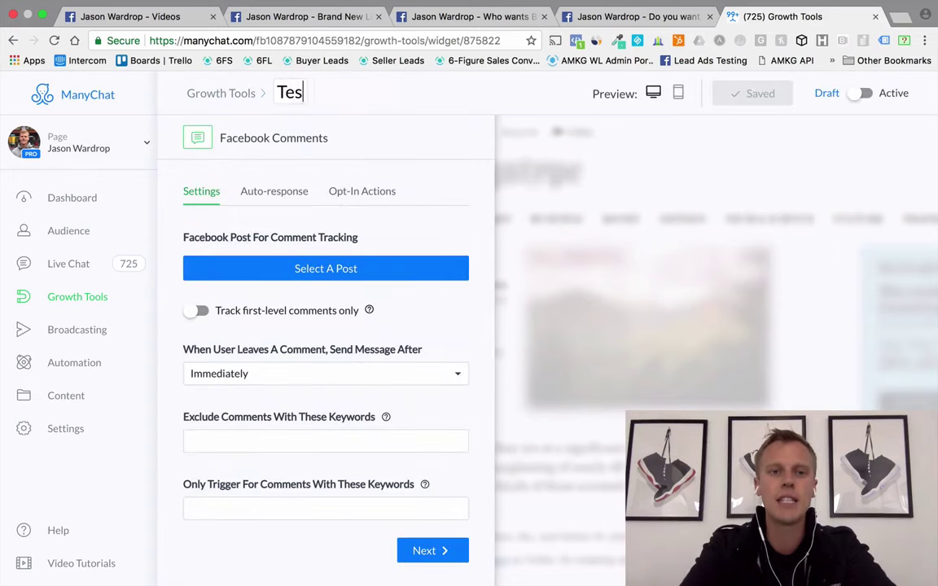
type("t Demo...")
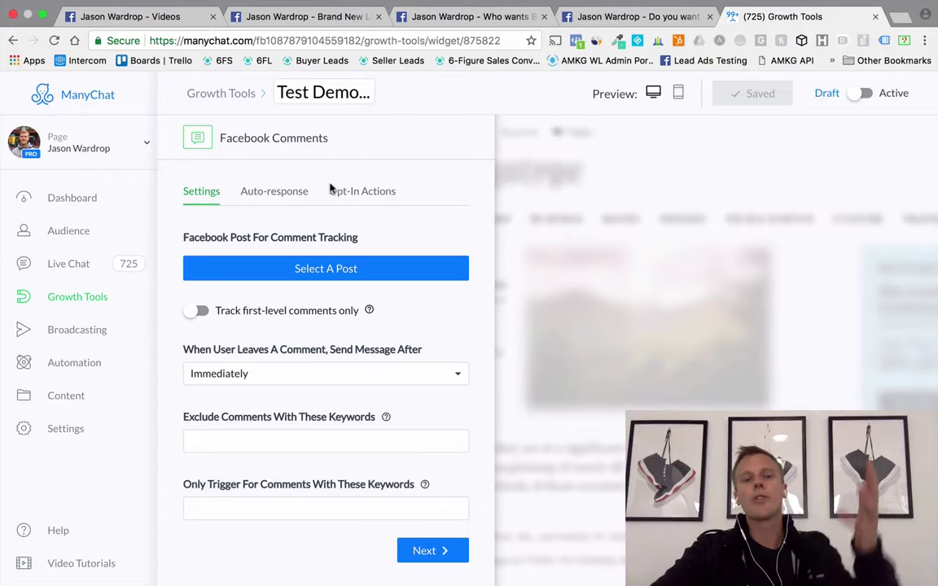
- Choose the 6-Figure Agency Blueprint 50% Off post for comment tracking and confirm that it is explicit about contacting commenters via Messenger
left_click(313, 271)
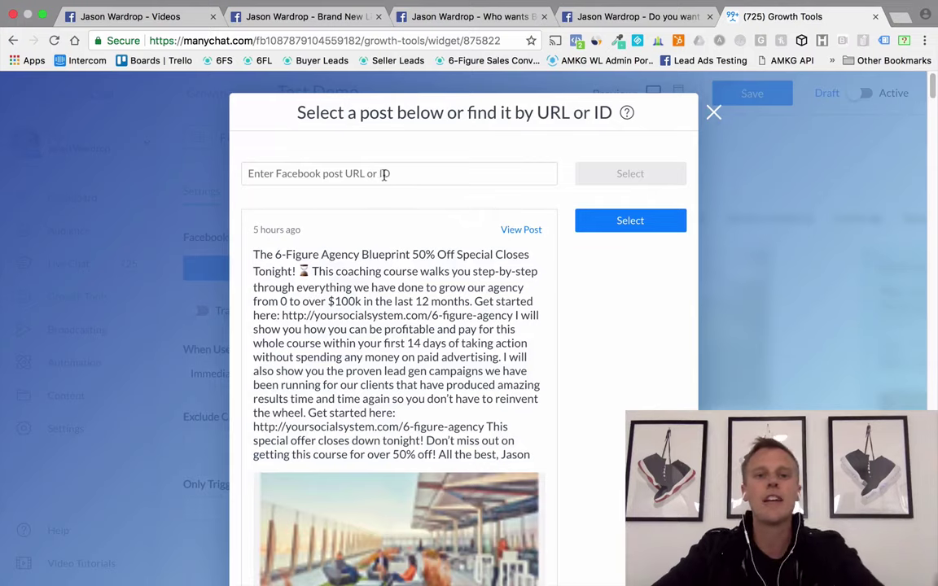
left_click(627, 223)
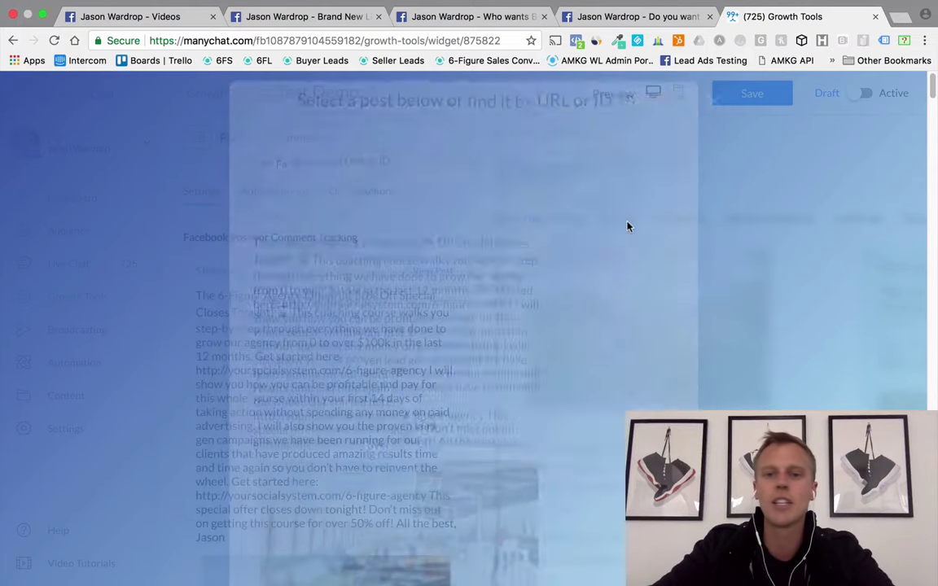
scroll(366, 254, "up", 3)
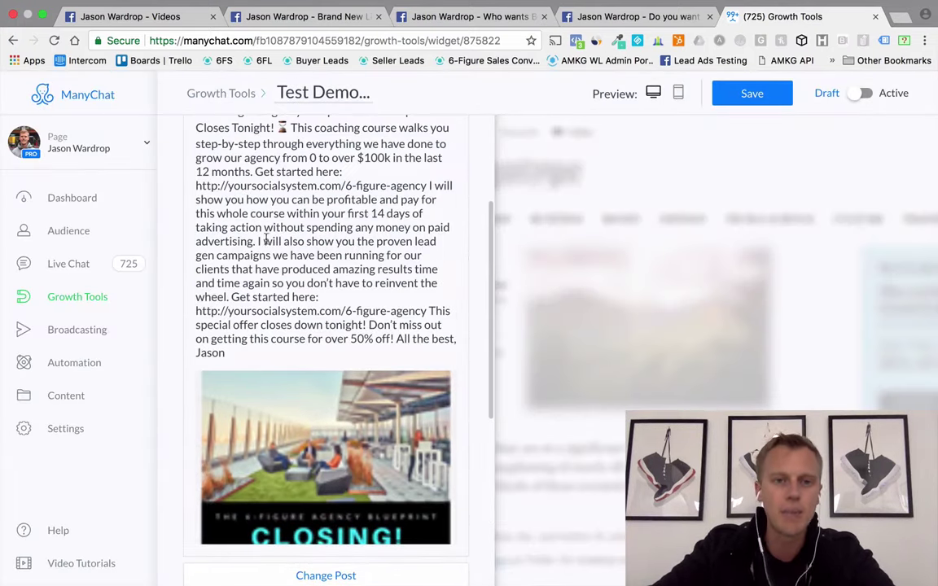
scroll(269, 239, "up", 3)
scroll(238, 303, "down", 2)
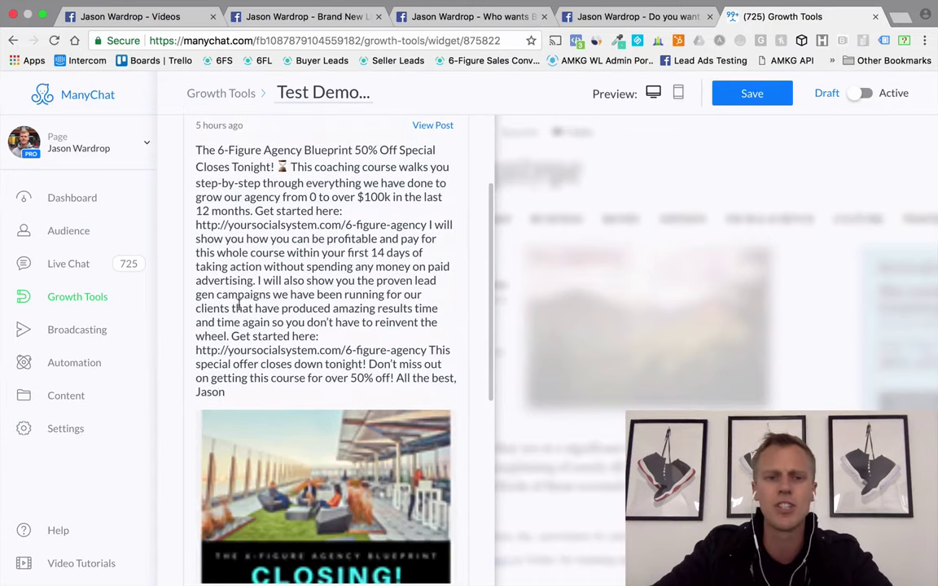
scroll(248, 297, "down", 2)
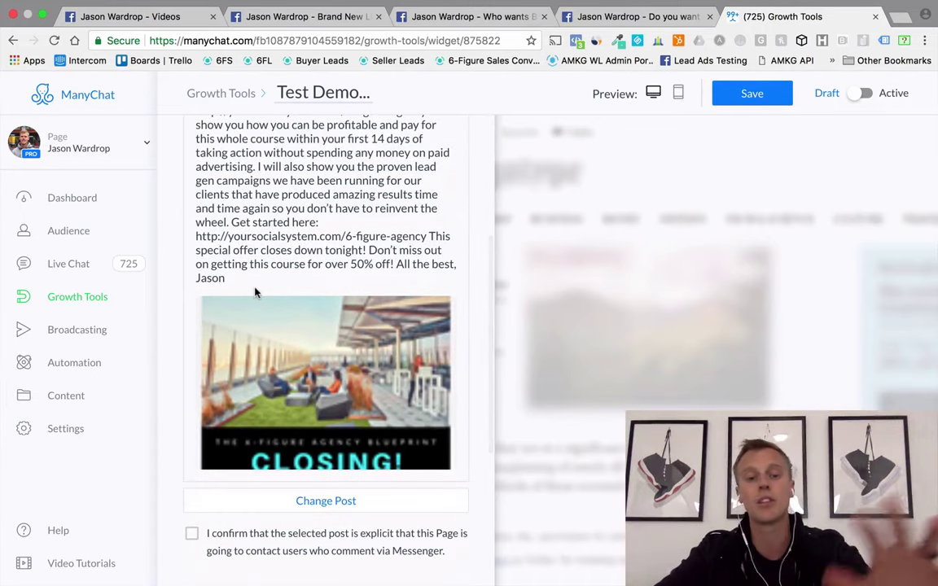
scroll(254, 291, "down", 3)
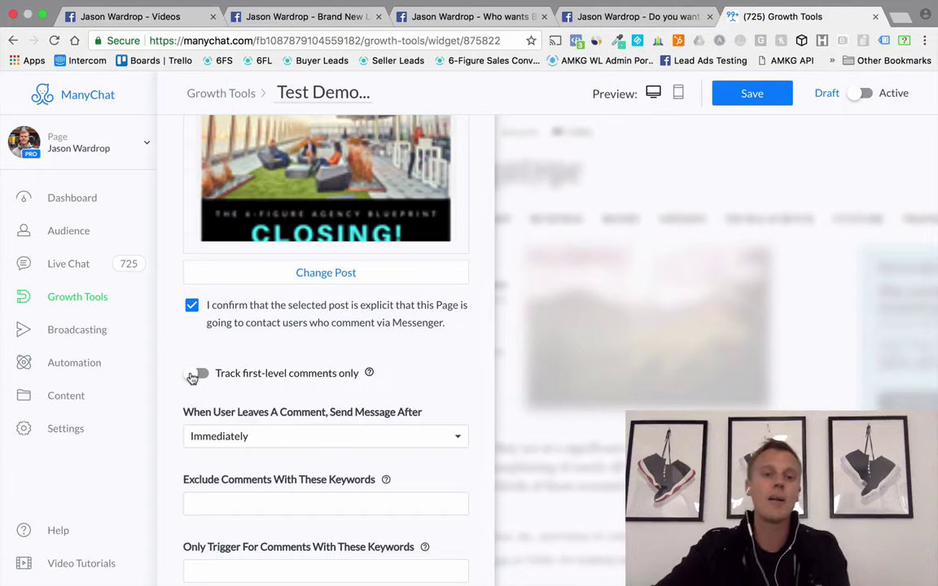
- Examine the comments and replies on the drip email and Buyer Leads video posts alongside the growth tool's comment-tracking and keyword settings
left_click(623, 18)
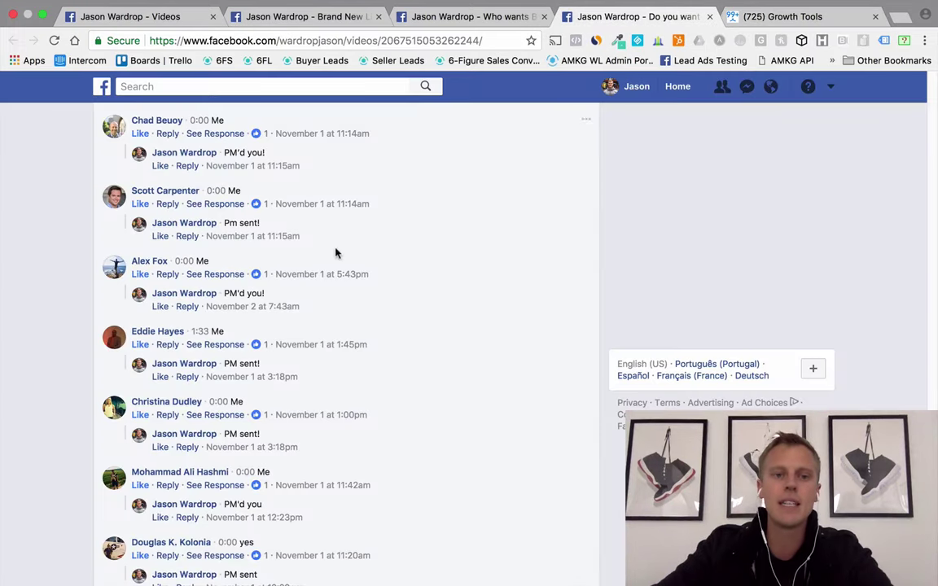
scroll(335, 254, "up", 15)
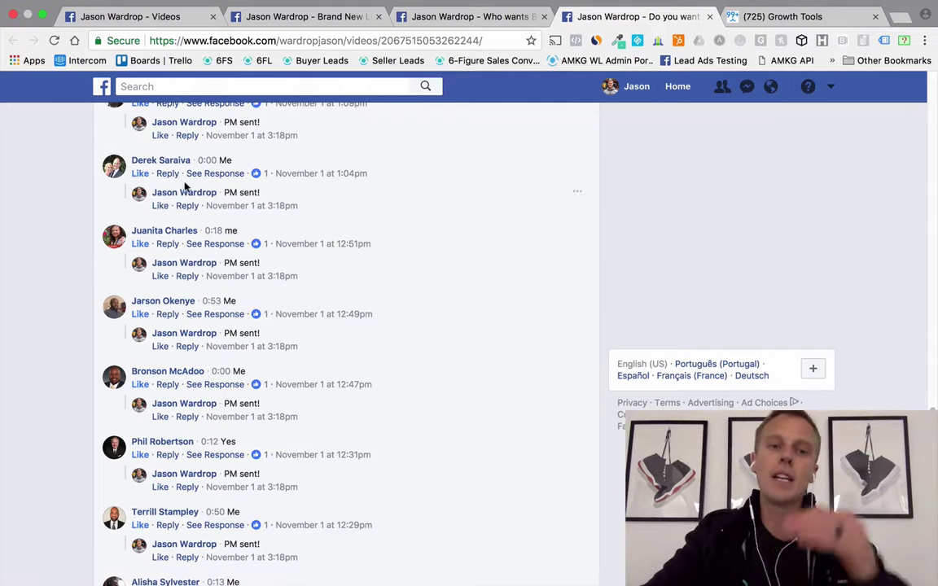
left_click(751, 18)
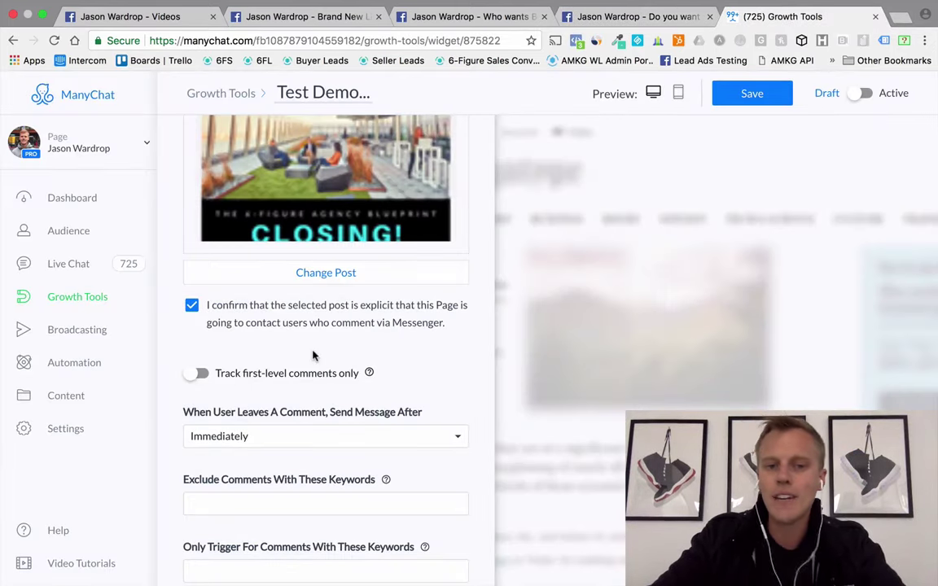
scroll(268, 362, "down", 2)
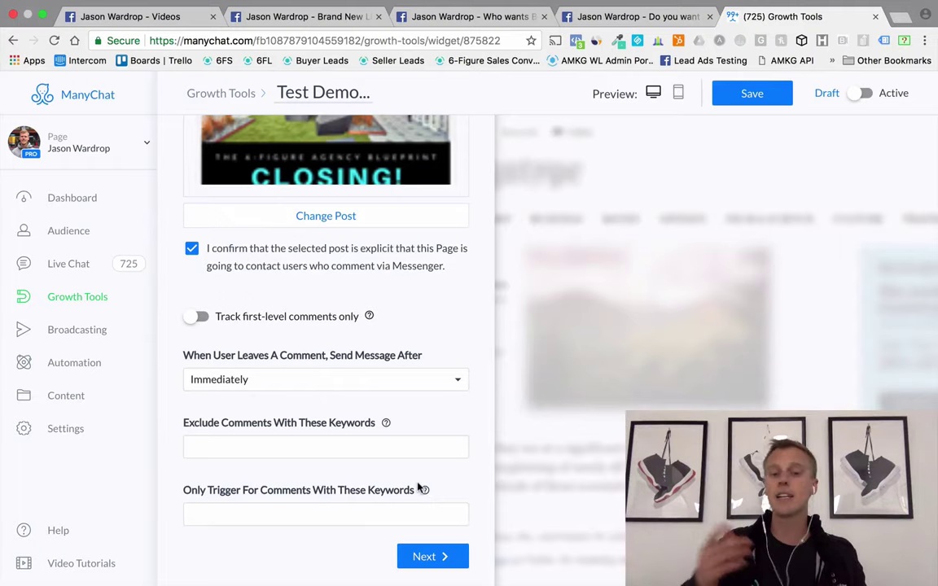
left_click(464, 14)
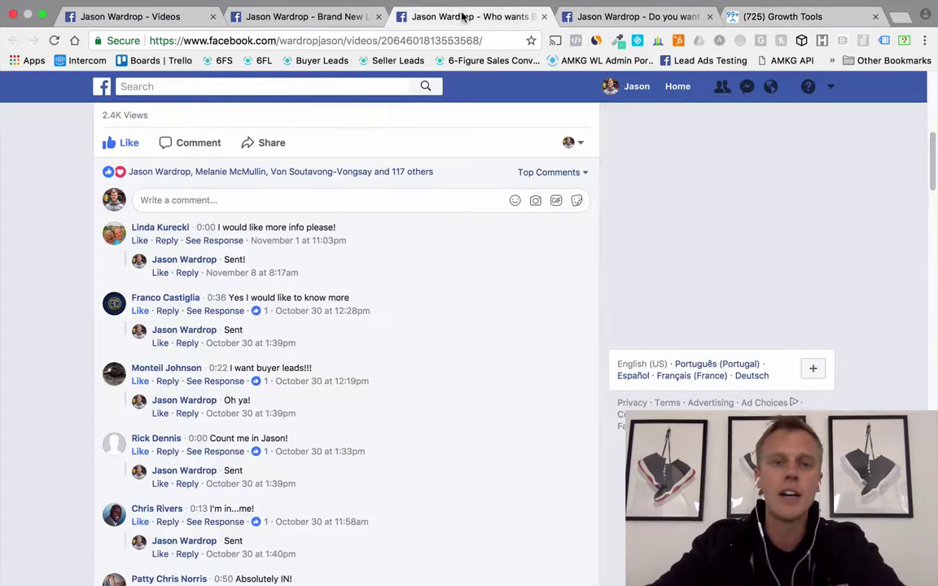
scroll(262, 303, "up", 5)
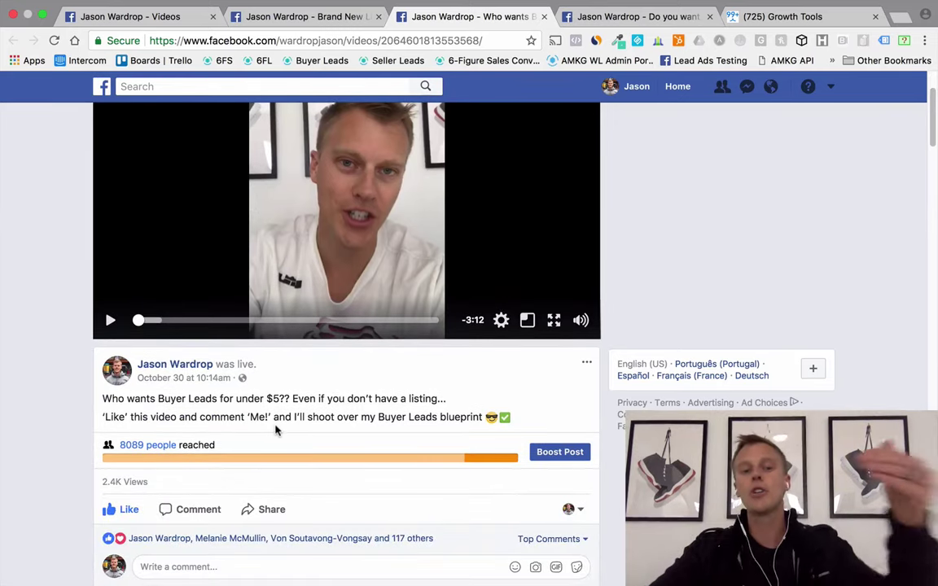
scroll(128, 418, "down", 3)
left_click(765, 16)
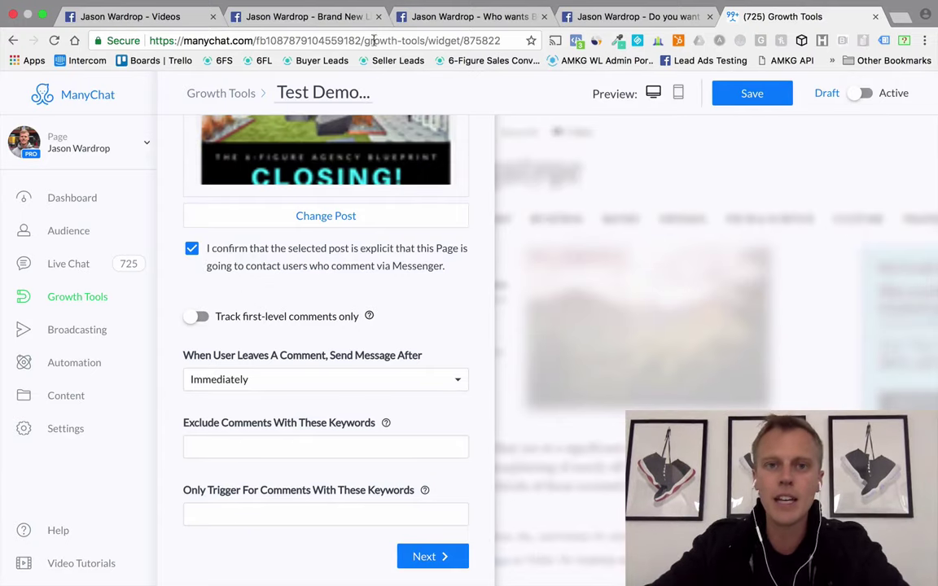
left_click(427, 18)
scroll(40, 365, "down", 1)
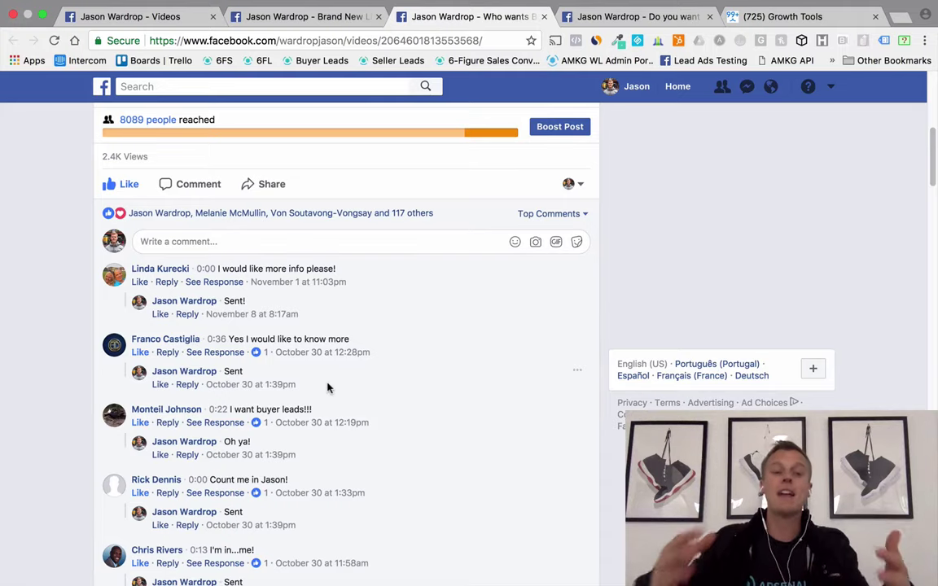
scroll(284, 320, "down", 1)
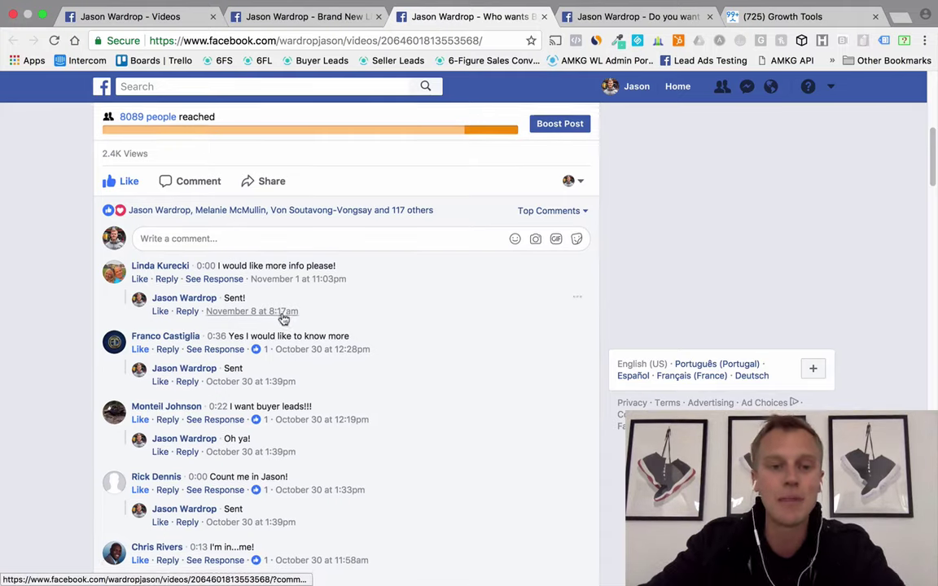
scroll(283, 319, "down", 20)
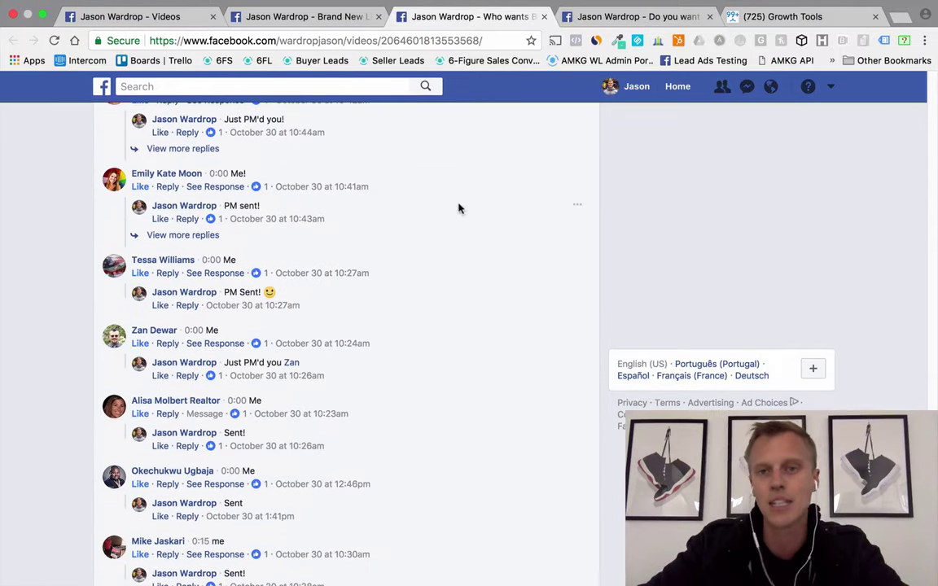
left_click(753, 9)
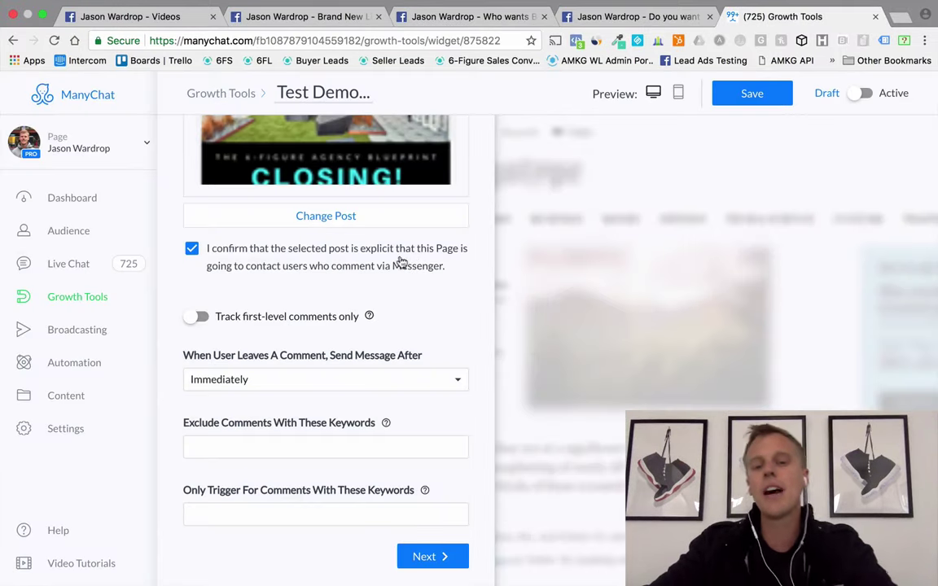
- Proceed to the growth tool's auto-response and change the name variable in the message to commenters to First Name
left_click(432, 558)
scroll(391, 379, "up", 3)
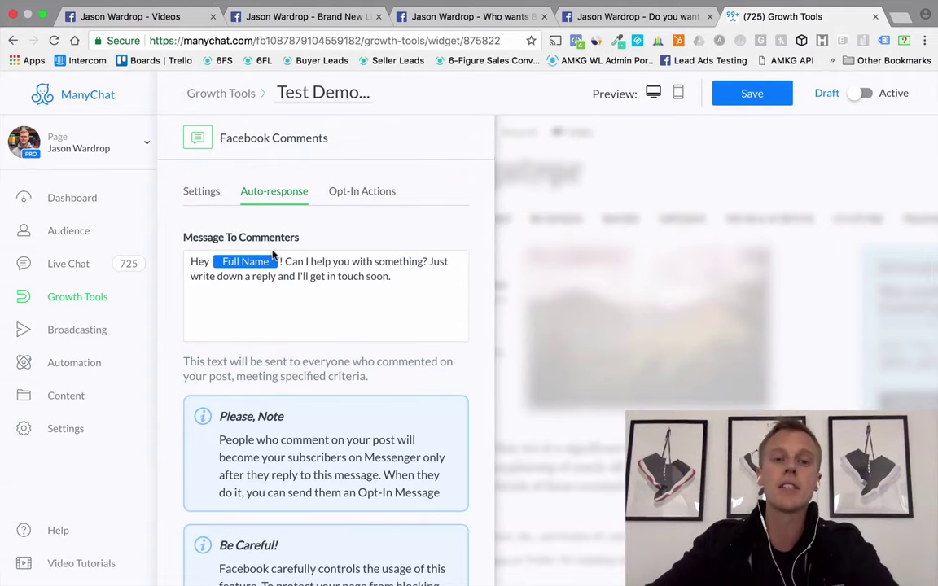
left_click(236, 263)
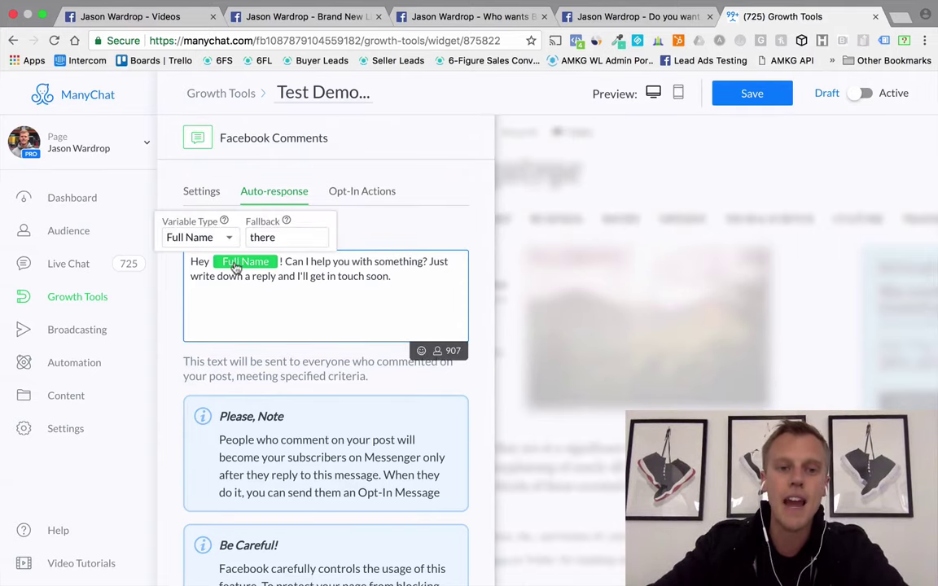
left_click(212, 241)
left_click(204, 210)
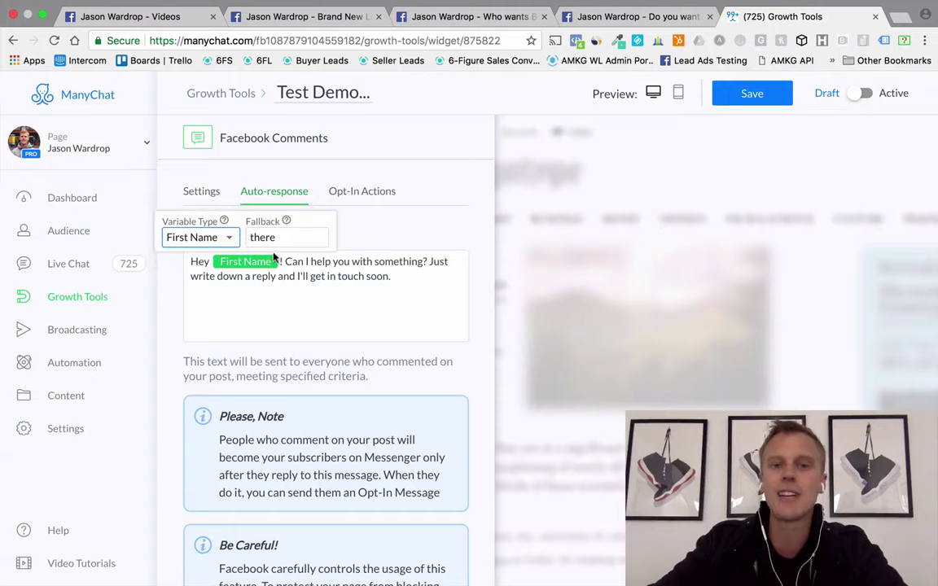
- Replace the message text after the First Name variable with "Here you go: LINK" and leave a blank line below it
left_click(306, 267)
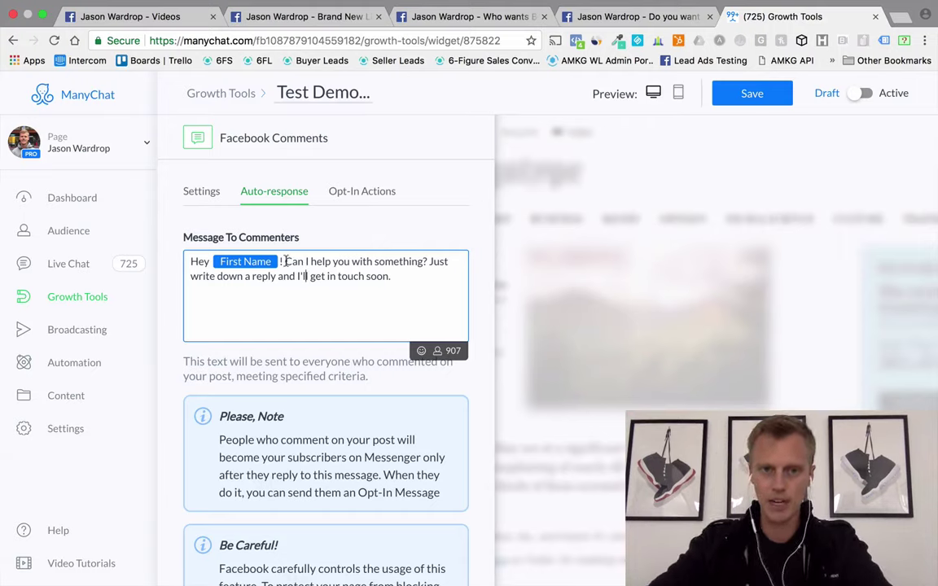
left_click_drag(282, 261, 420, 278)
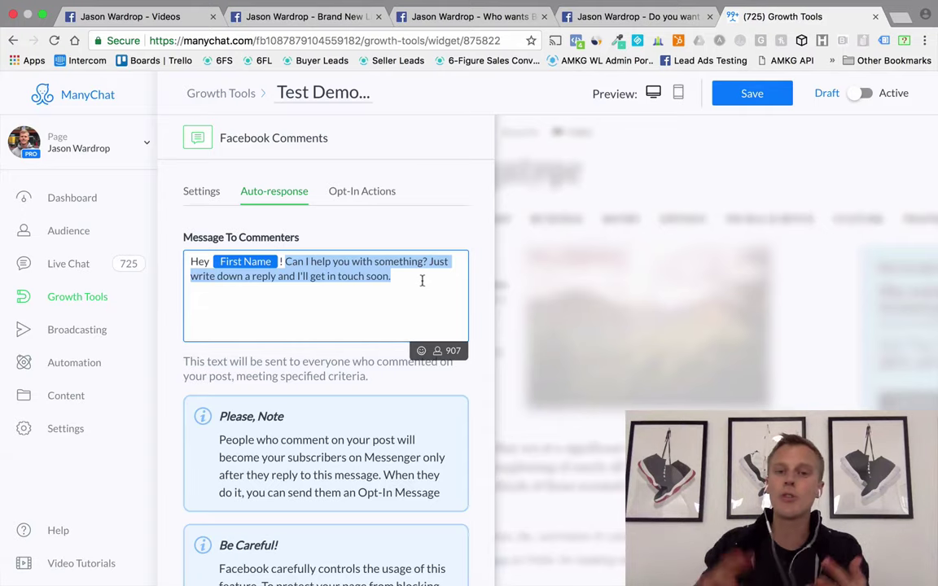
type("her")
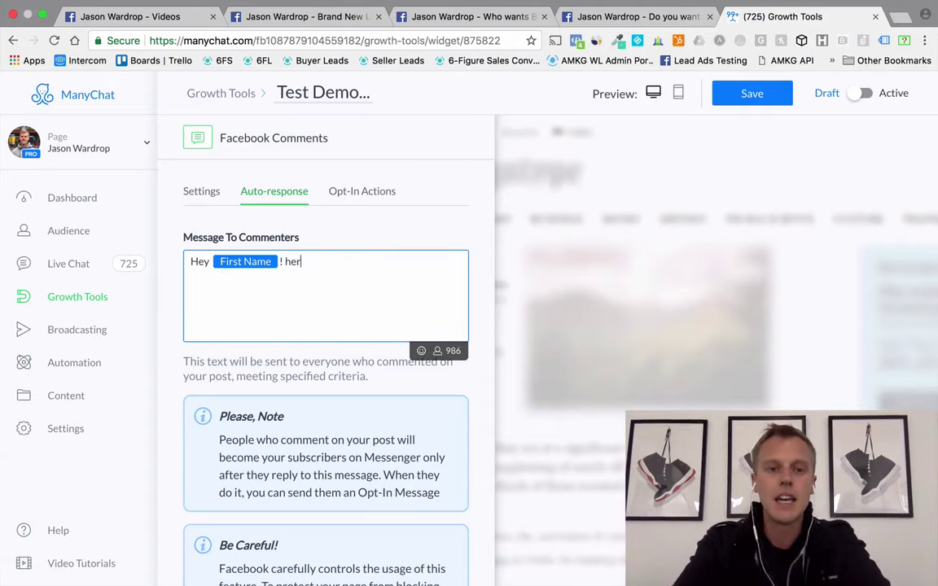
type("ere you go")
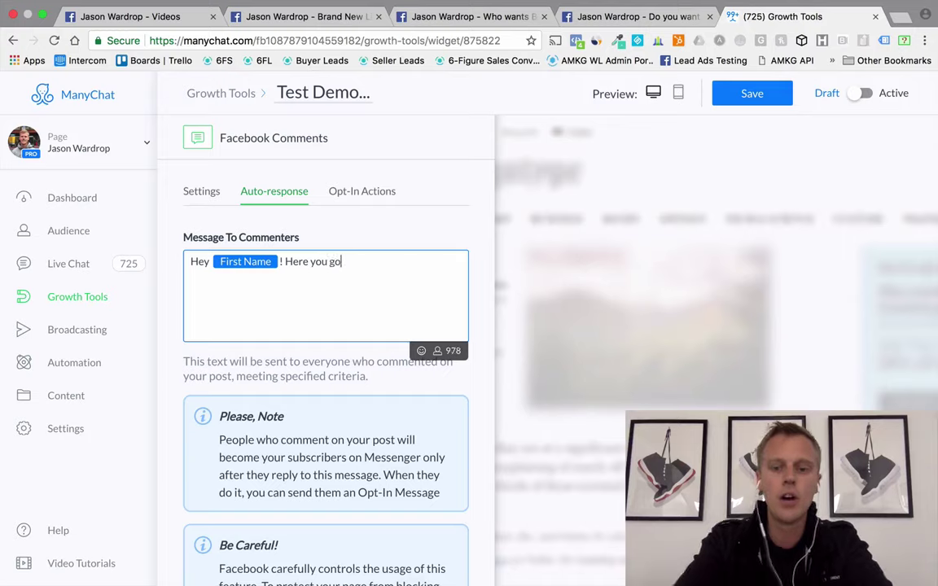
type(": LINK")
key("Return")
key("Return")
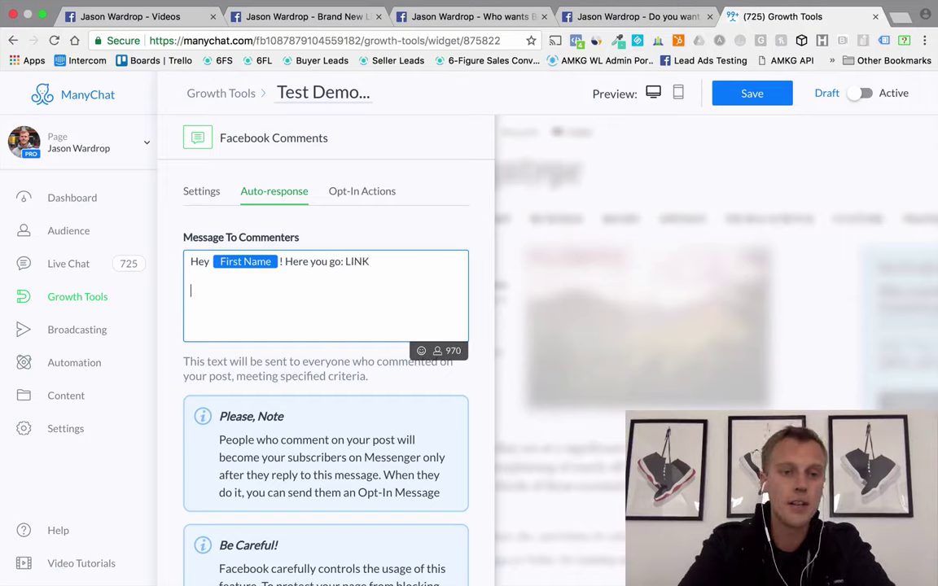
- Add the paragraph "If you don't mind, just message me back and say 'Got it!' just so I know the message went through" to the message
type("If you don't ")
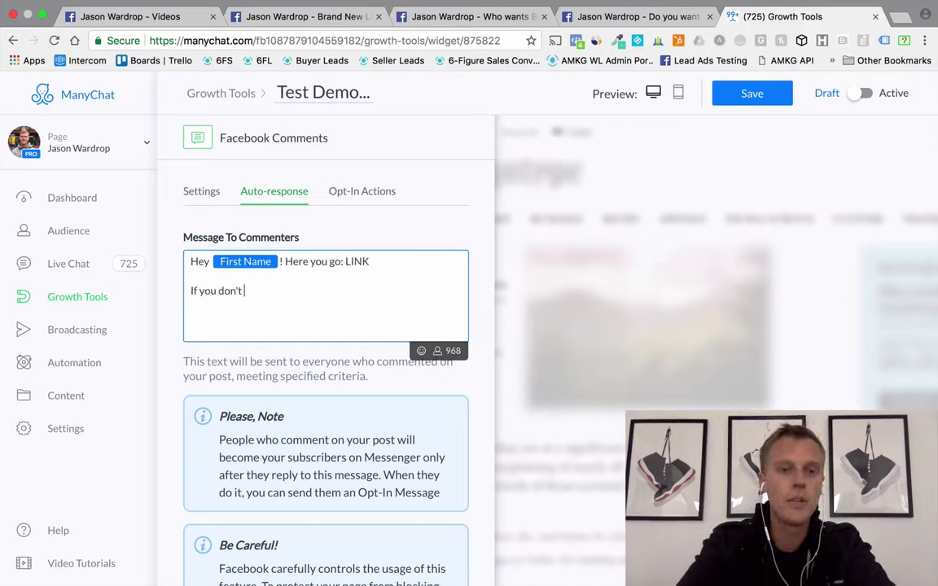
type("mind, just m")
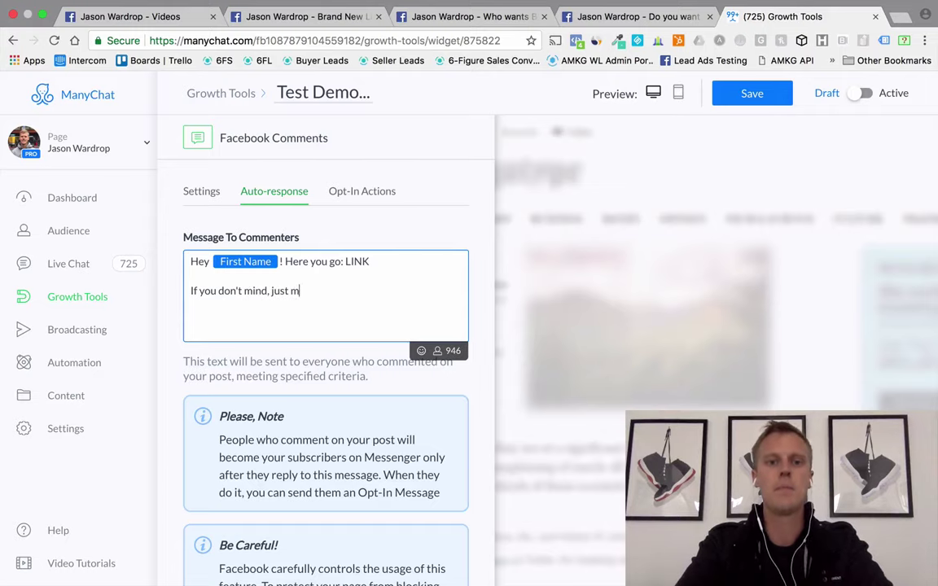
type("essage me back")
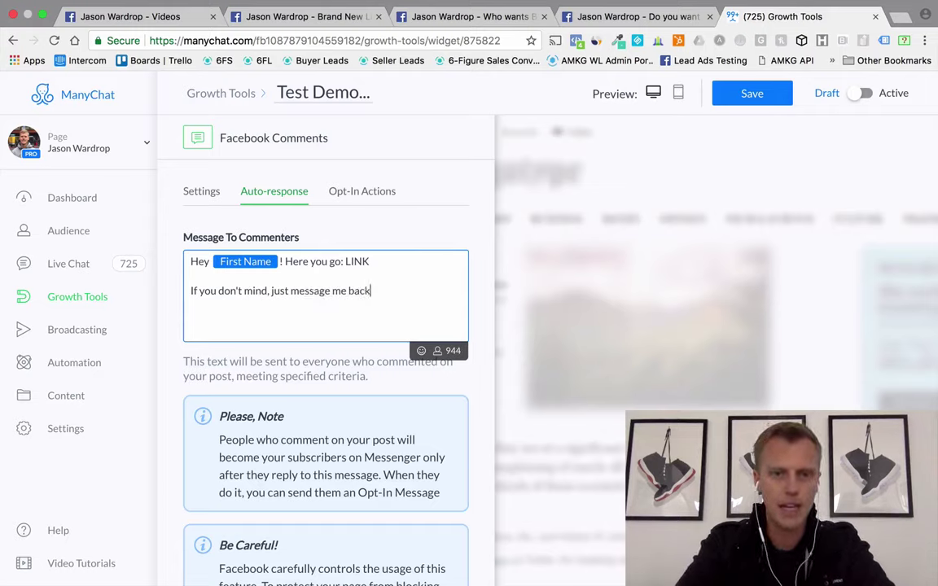
type(" and say 'Got i")
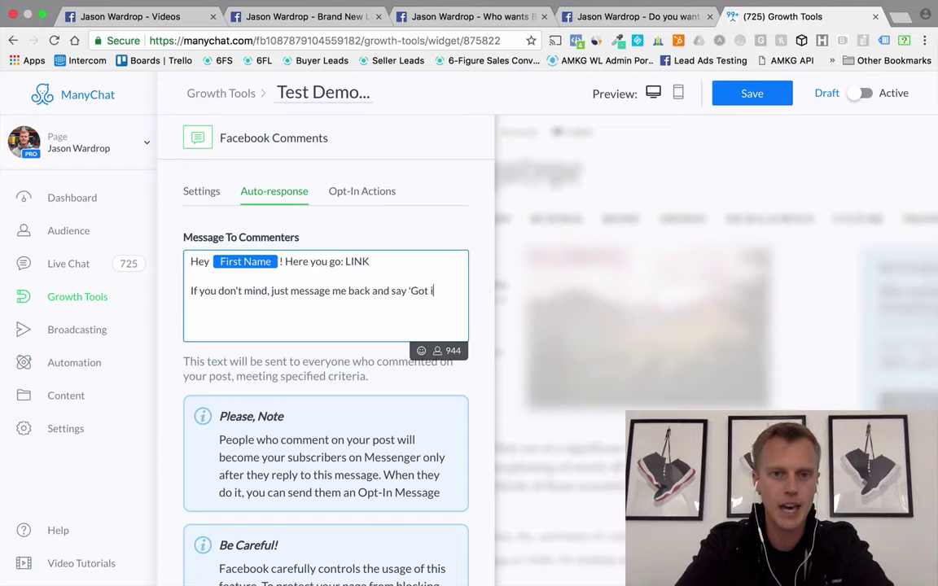
type("t!' just so ")
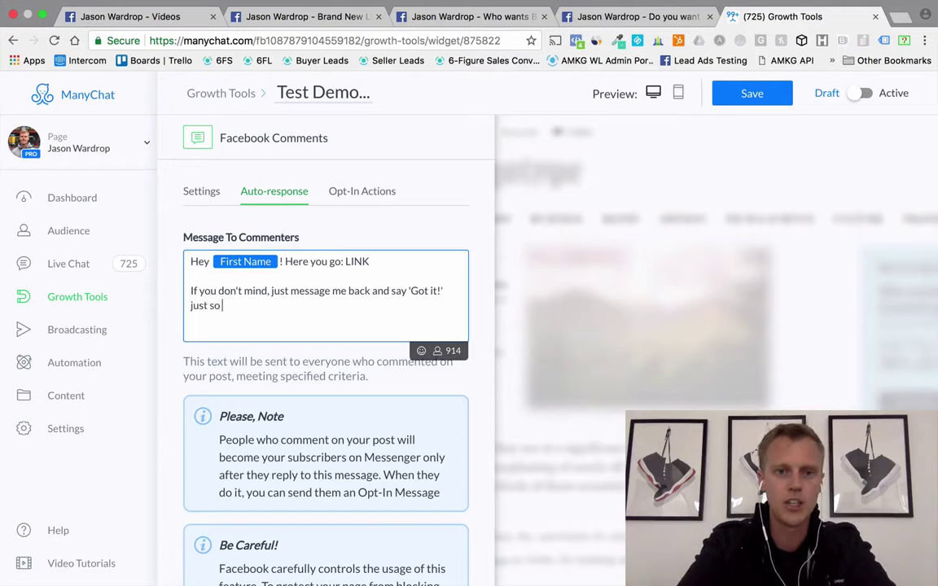
type("I know th")
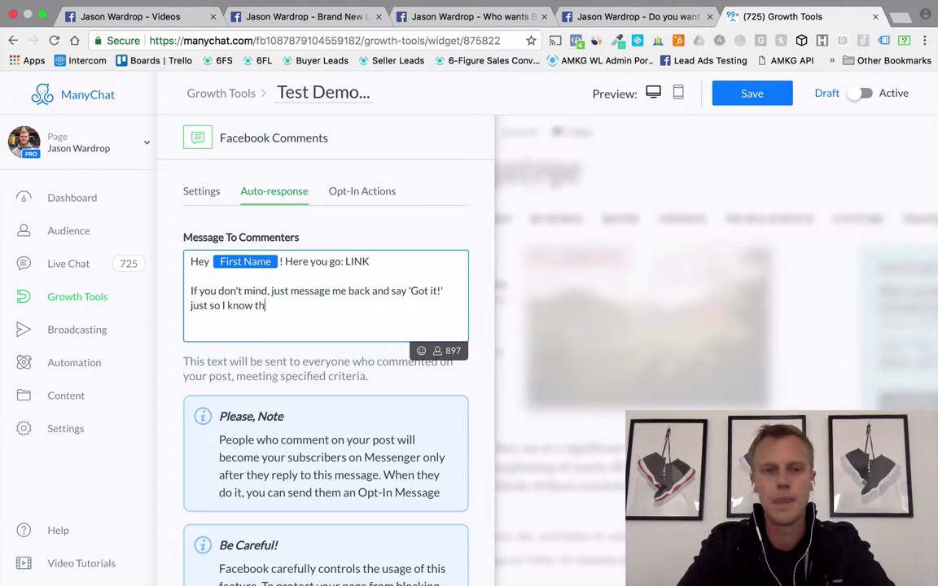
type("e message went th")
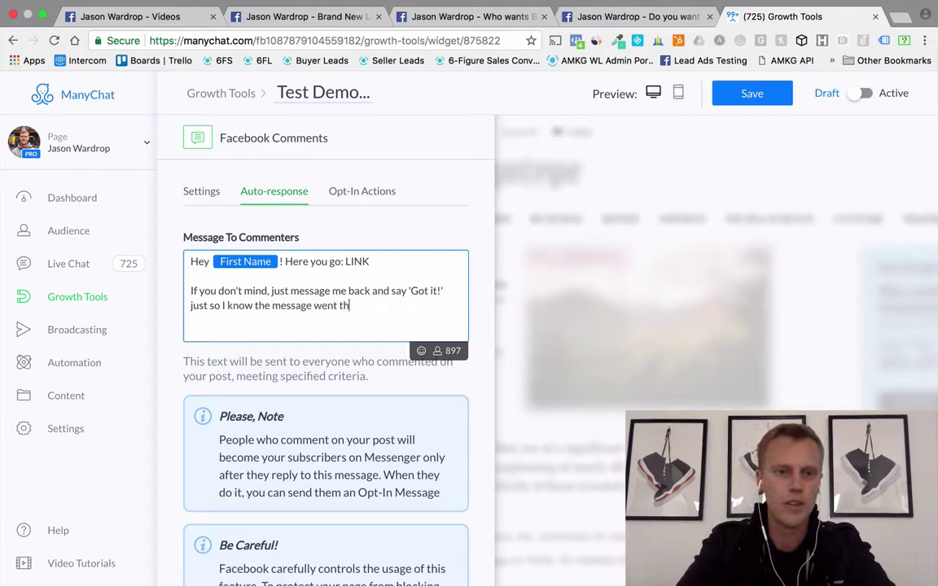
type("rough")
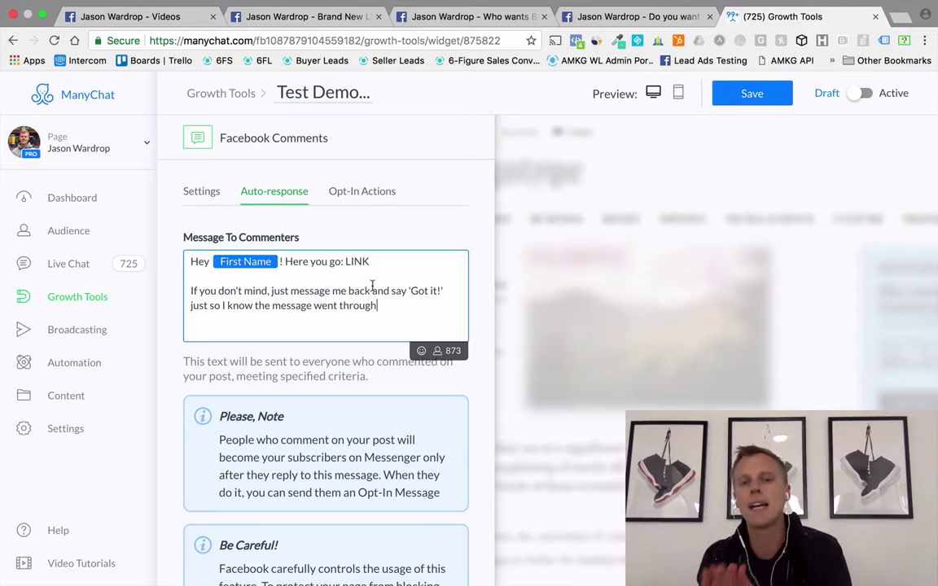
- Proceed to the opt-in actions, keep "Don't send the opt-in message" selected, and save and activate the growth tool
scroll(387, 269, "down", 3)
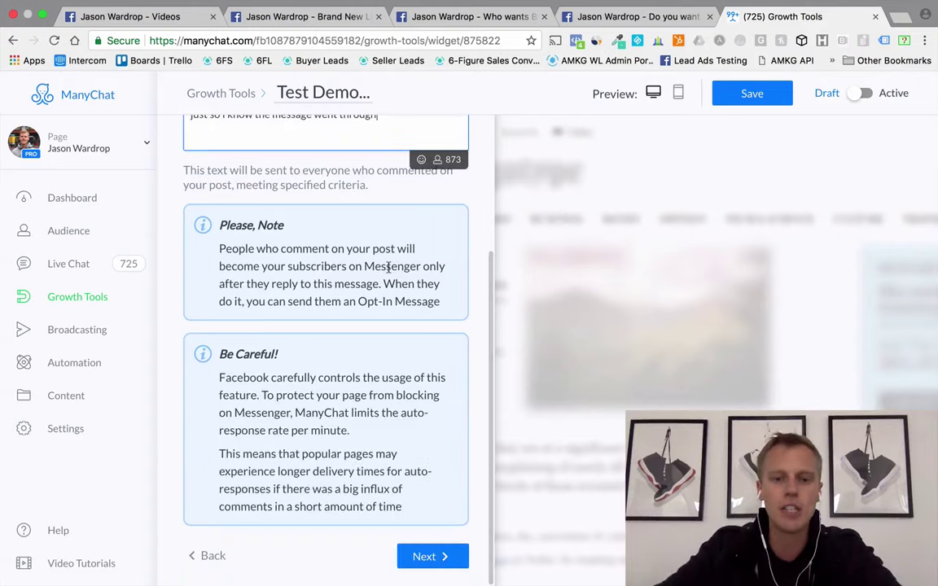
left_click(436, 558)
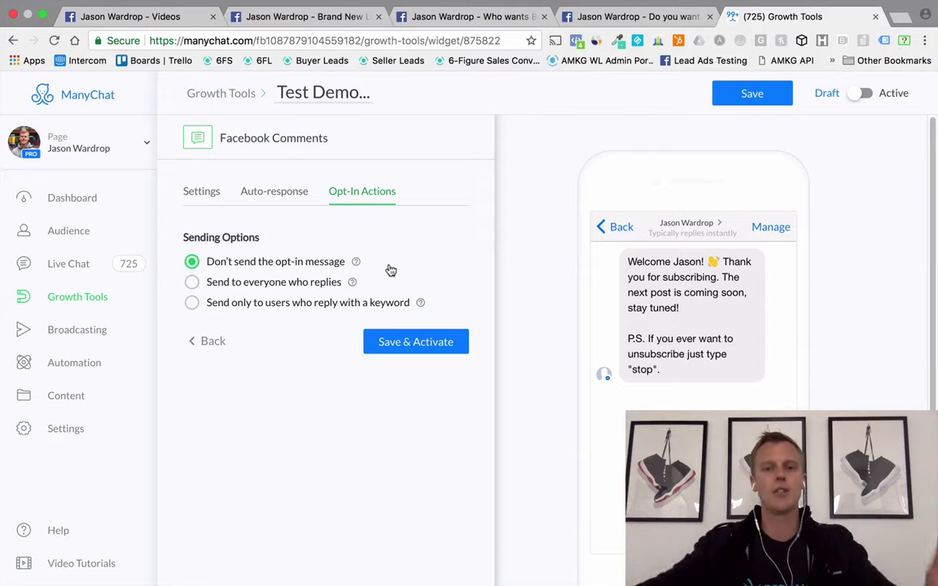
left_click(406, 343)
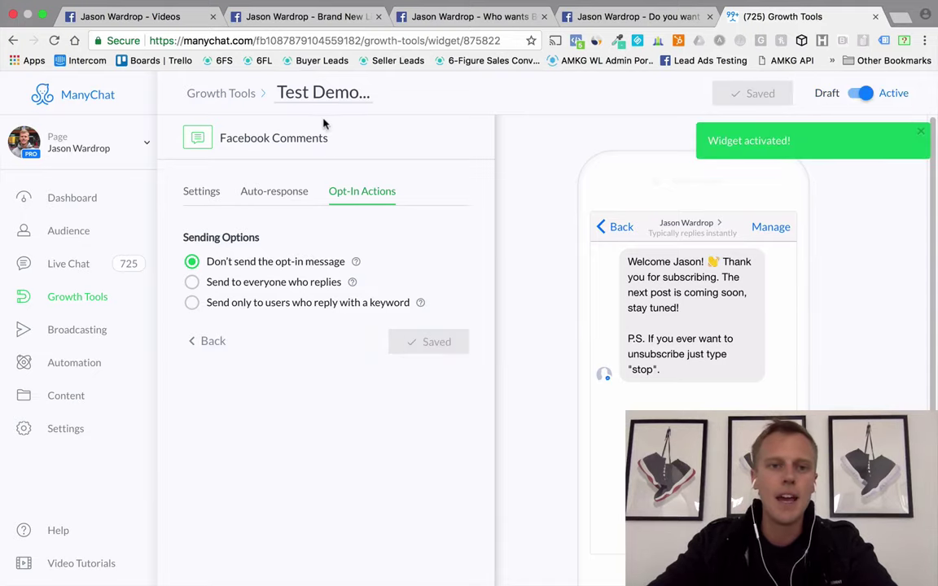
- Return to the growth tools list by way of the dashboard and examine each tool's impressions, opt-ins and conversion rates
left_click(79, 202)
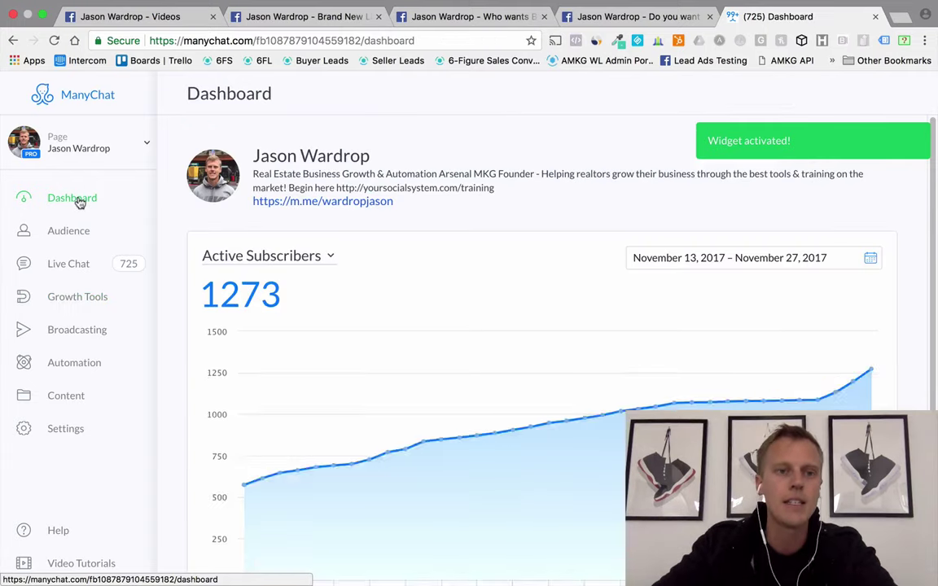
left_click(55, 298)
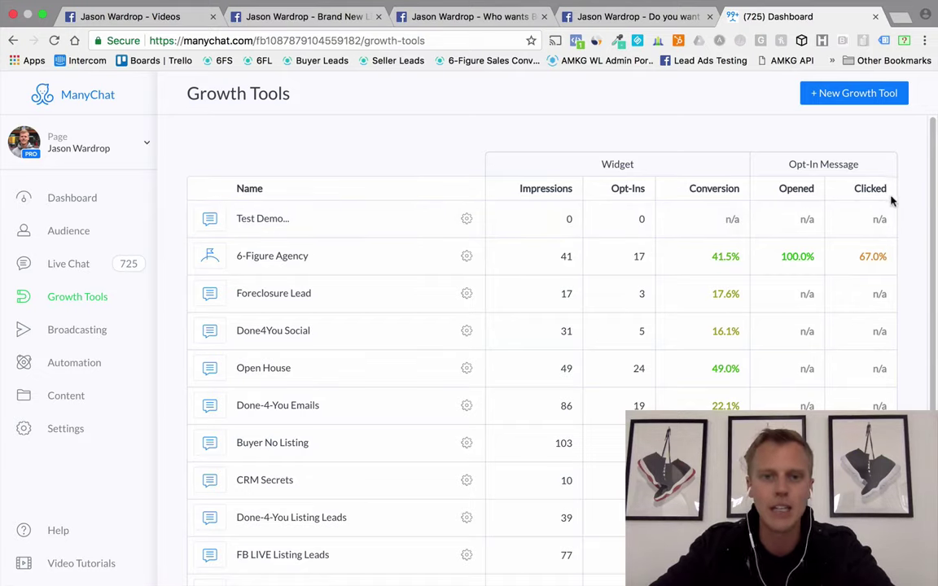
scroll(624, 218, "down", 5)
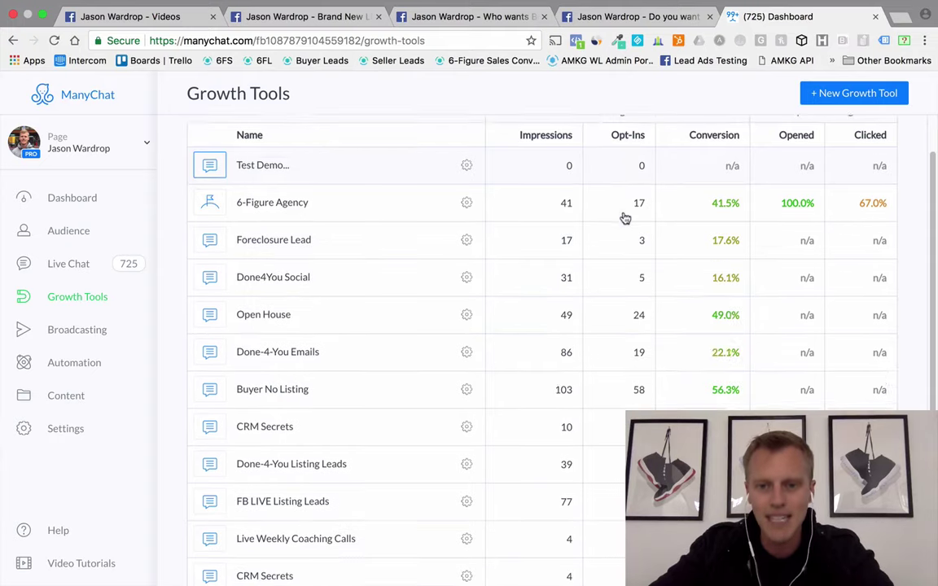
scroll(624, 218, "up", 2)
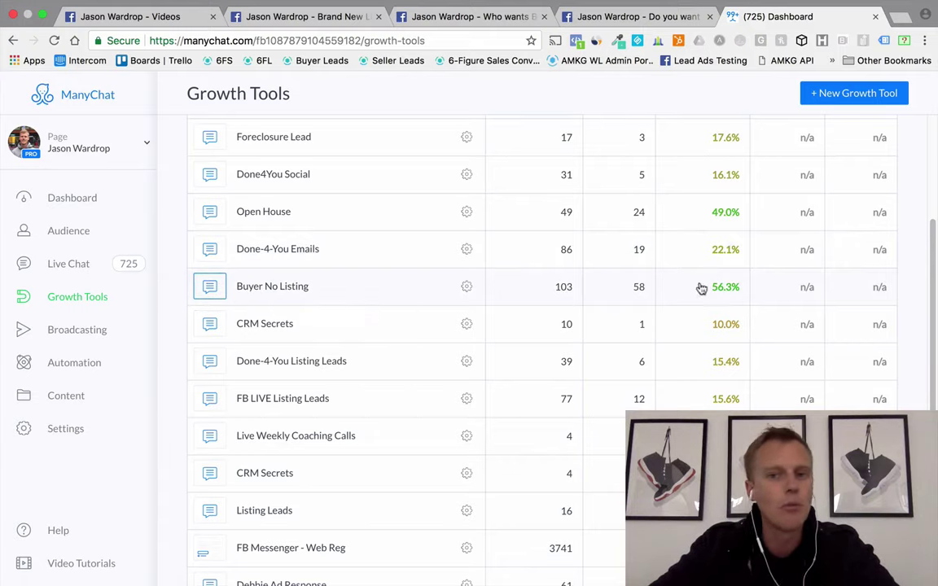
scroll(564, 287, "up", 1)
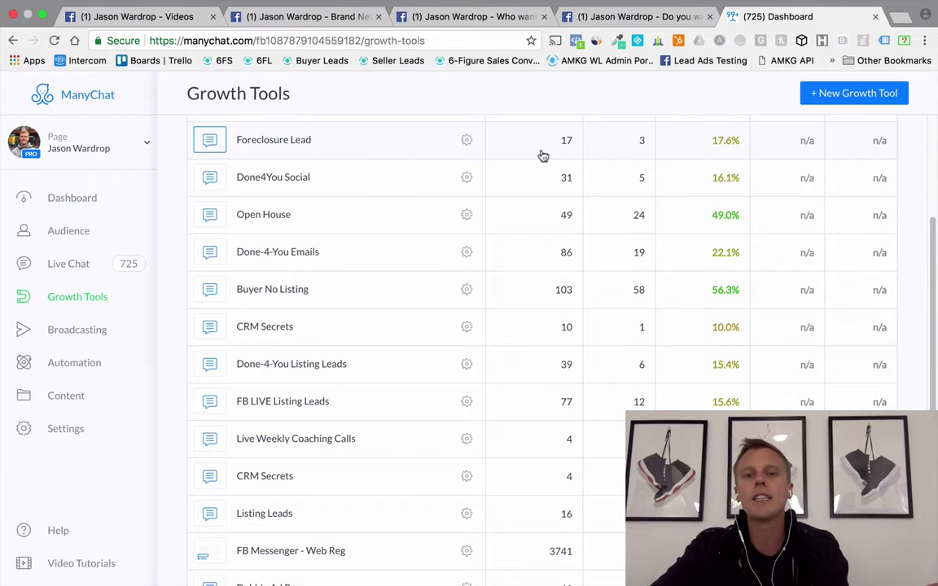
scroll(542, 155, "up", 3)
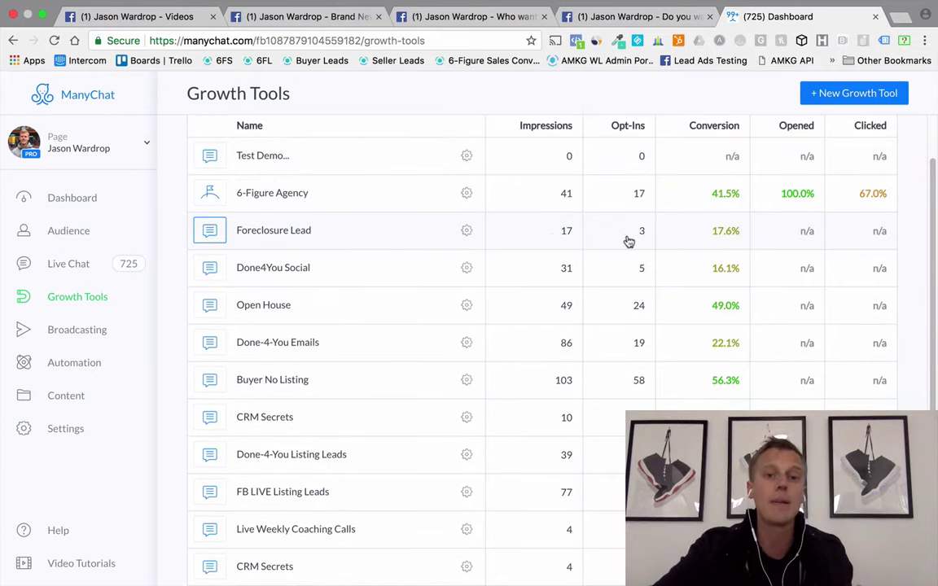